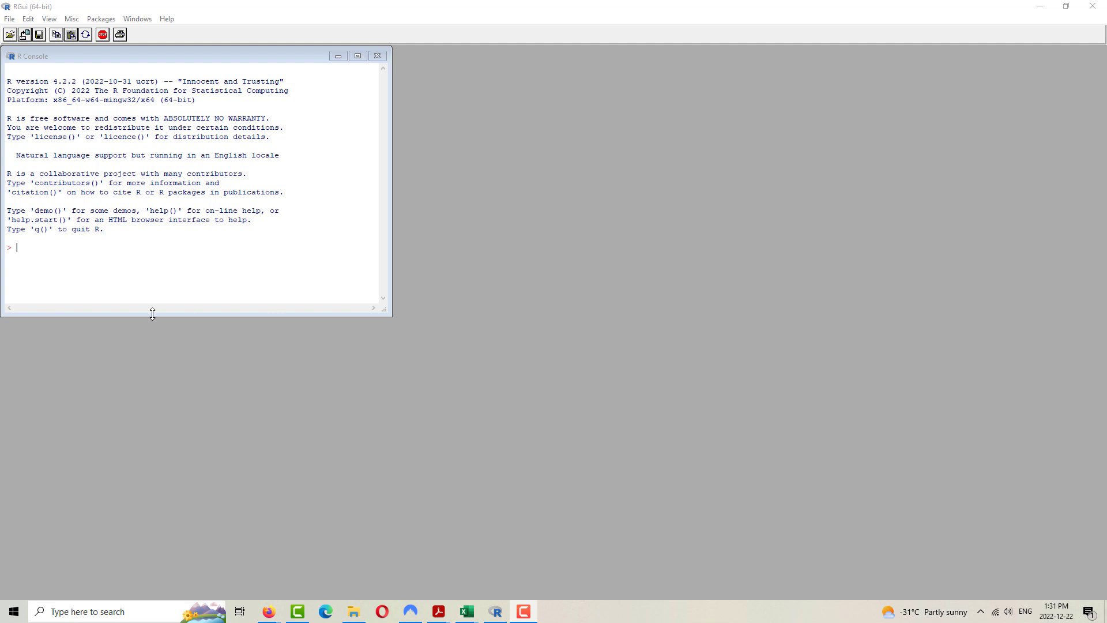
- Load the Rcmdr package with library(Rcmdr) and move the R Commander window clear of the console output
drag(59, 243, 61, 246)
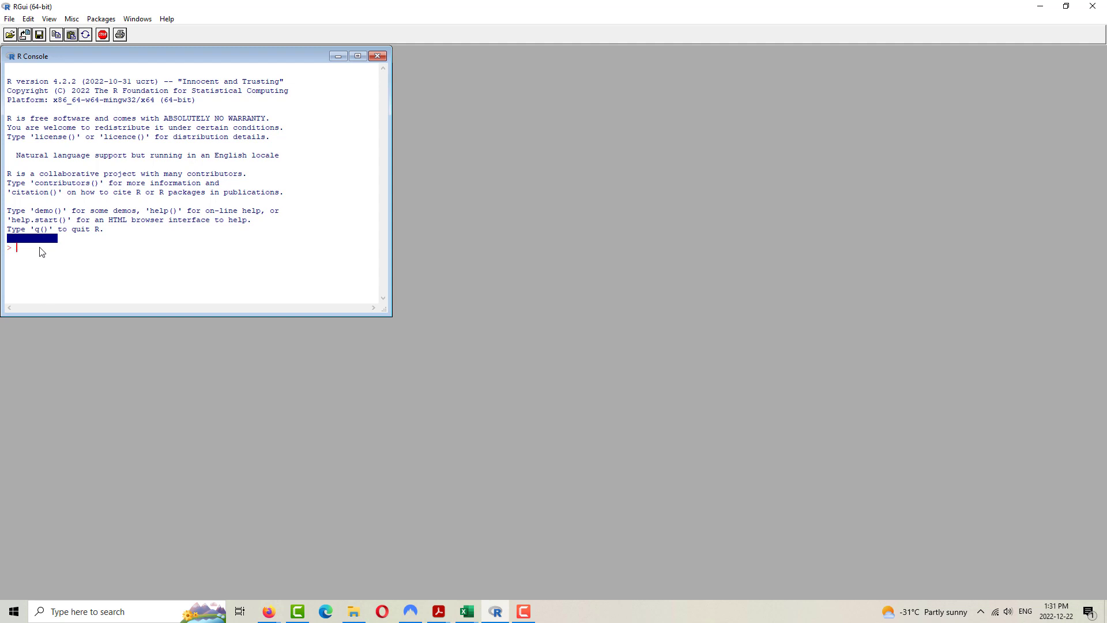
click(42, 252)
text(library(Rcmdr))
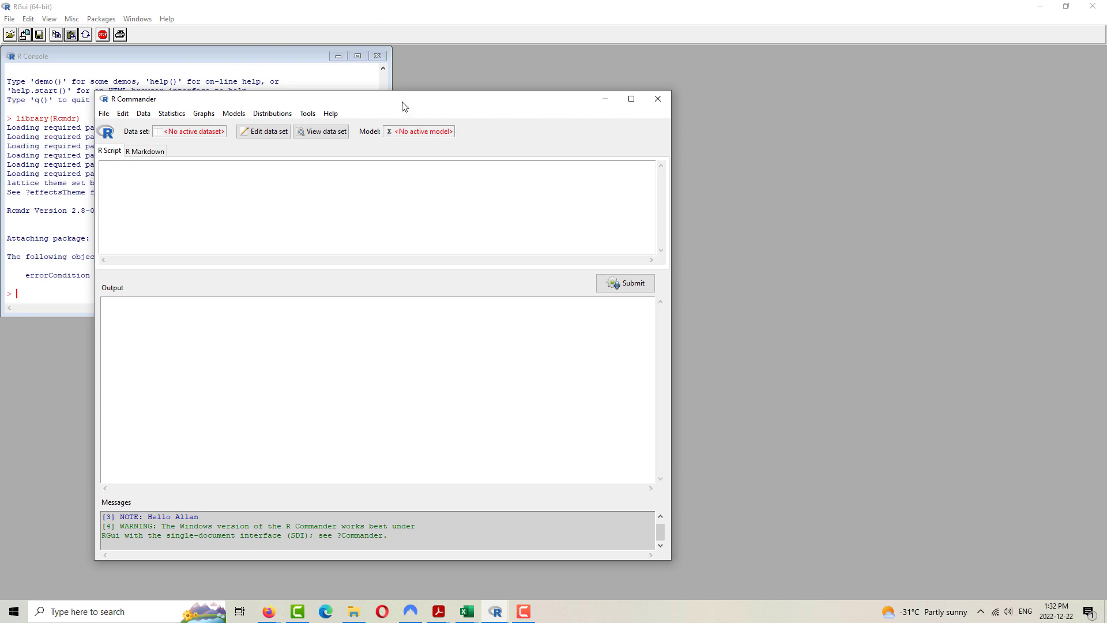
drag(404, 107, 510, 87)
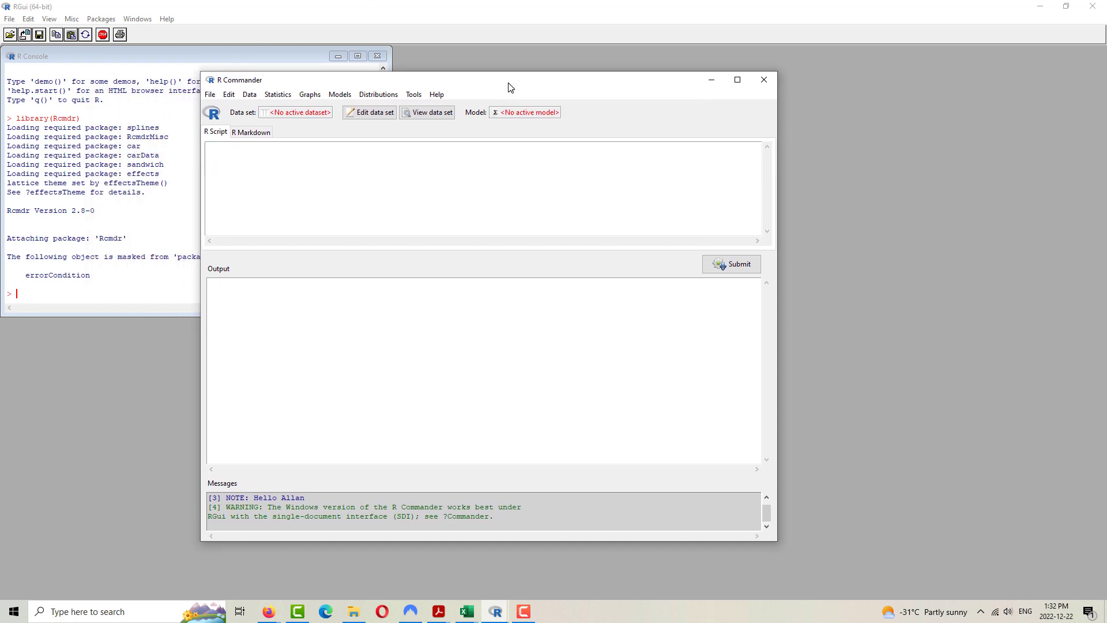
click(277, 98)
mouse_move(314, 98)
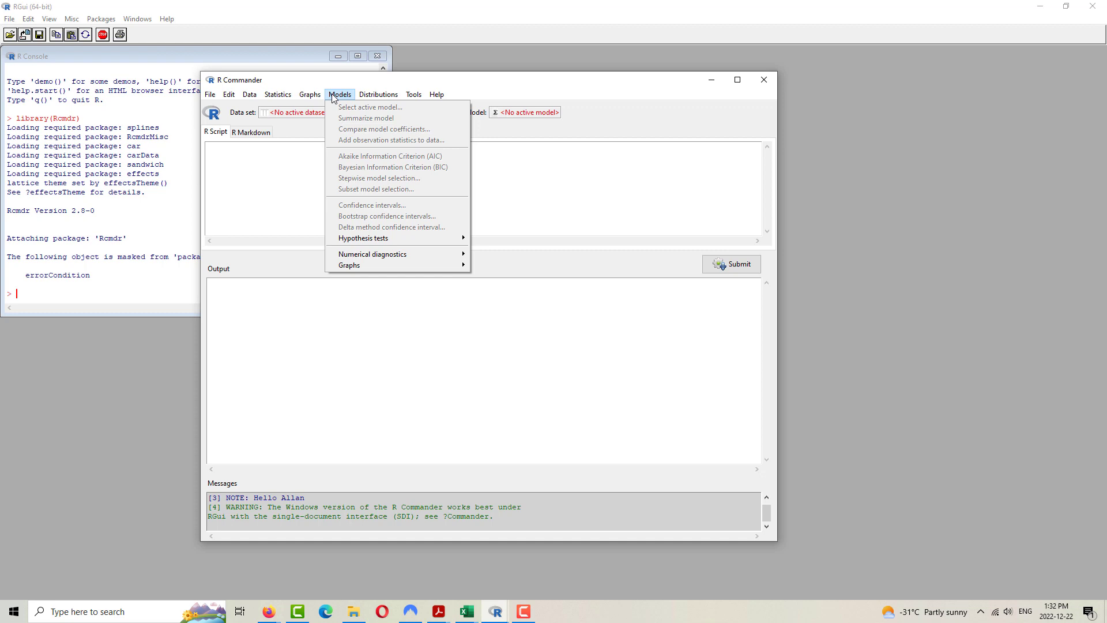
click(263, 185)
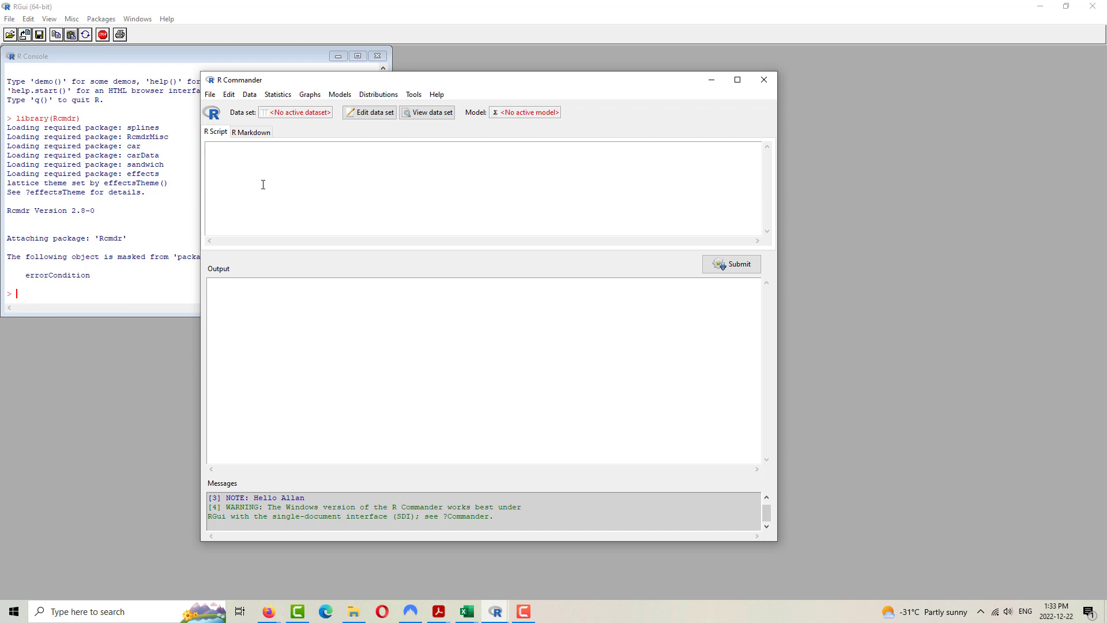
- Start importing an Excel file as a data set named Experiment, and check the column headings in the GrocExp workbook
click(255, 98)
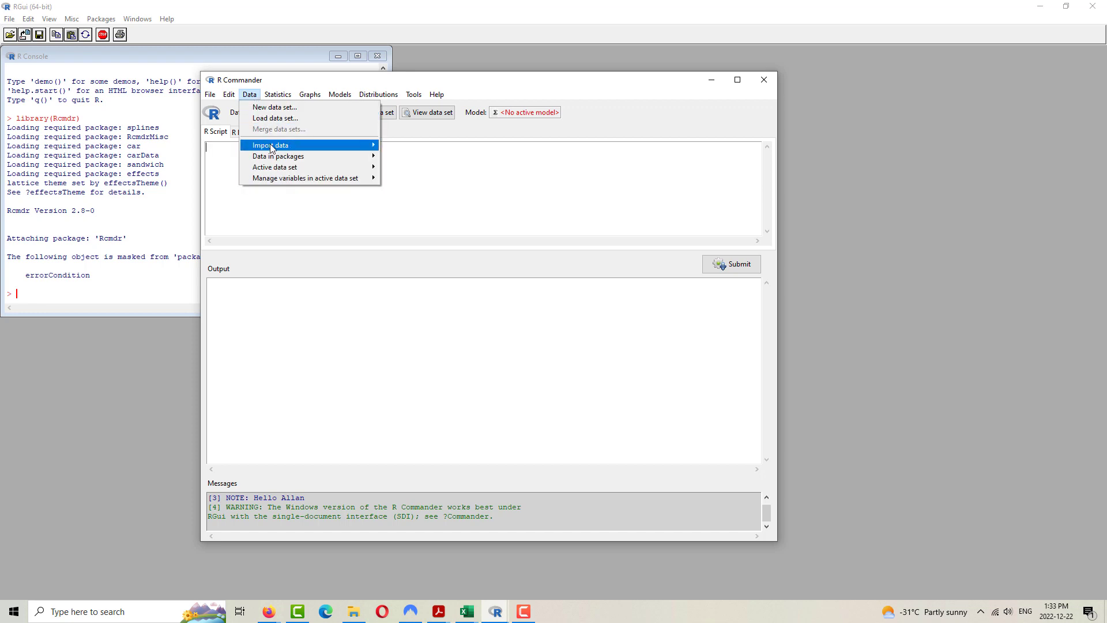
mouse_move(272, 147)
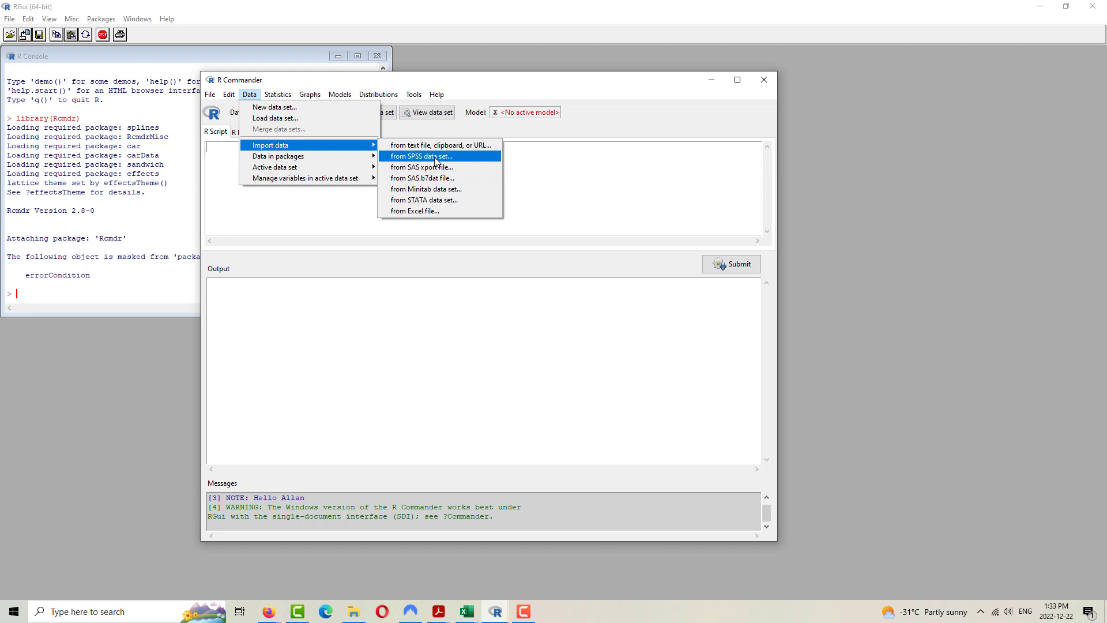
click(415, 211)
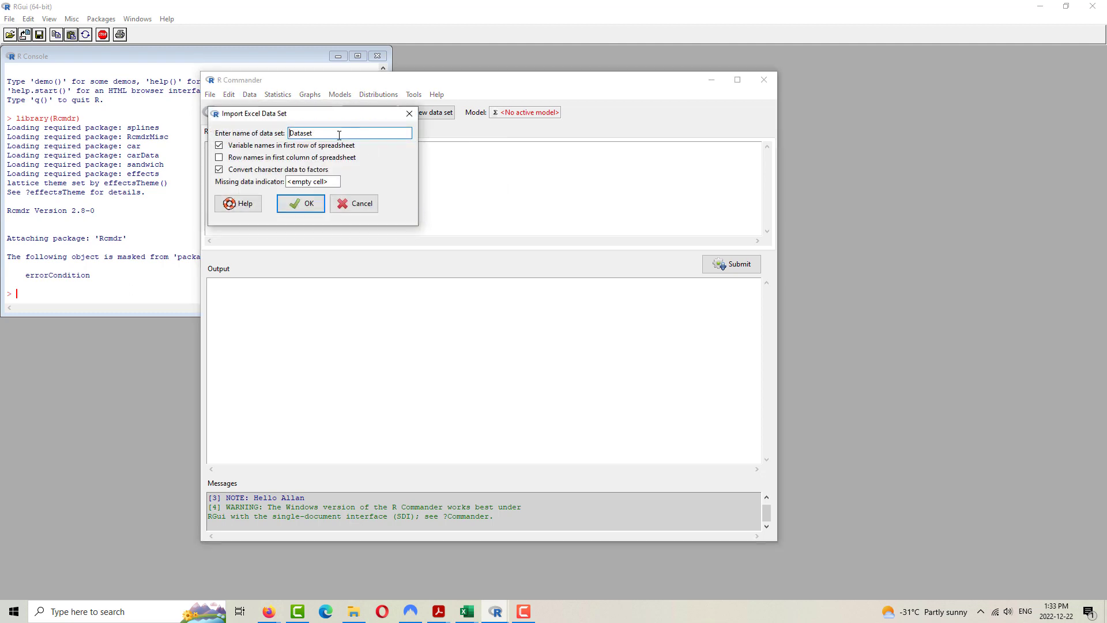
double_click(290, 134)
text(Experiment)
drag(830, 0, 861, 40)
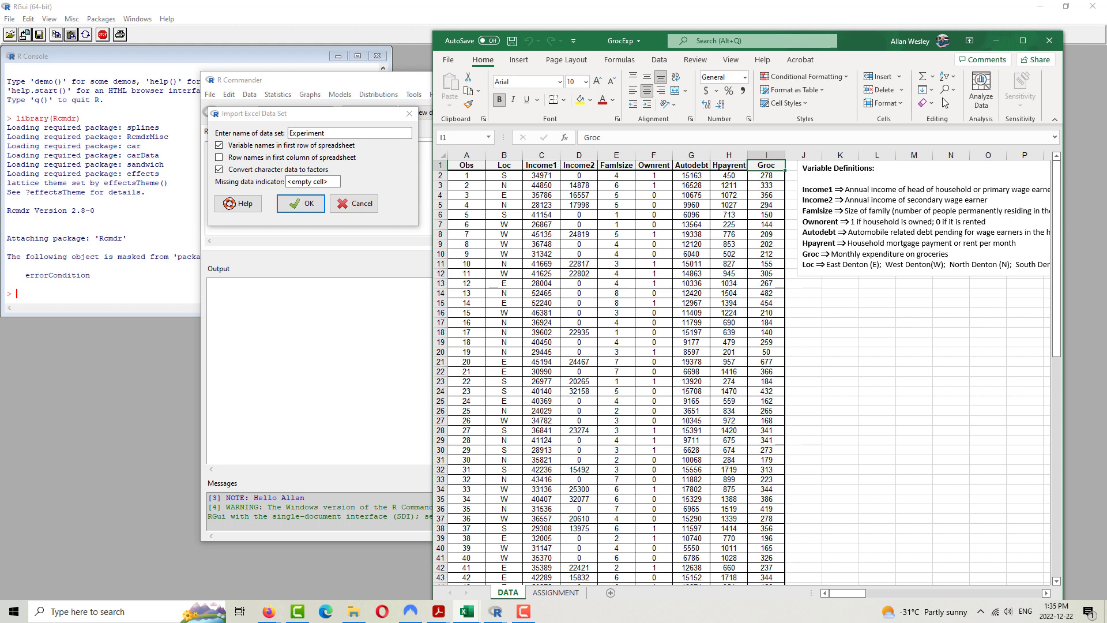
click(996, 40)
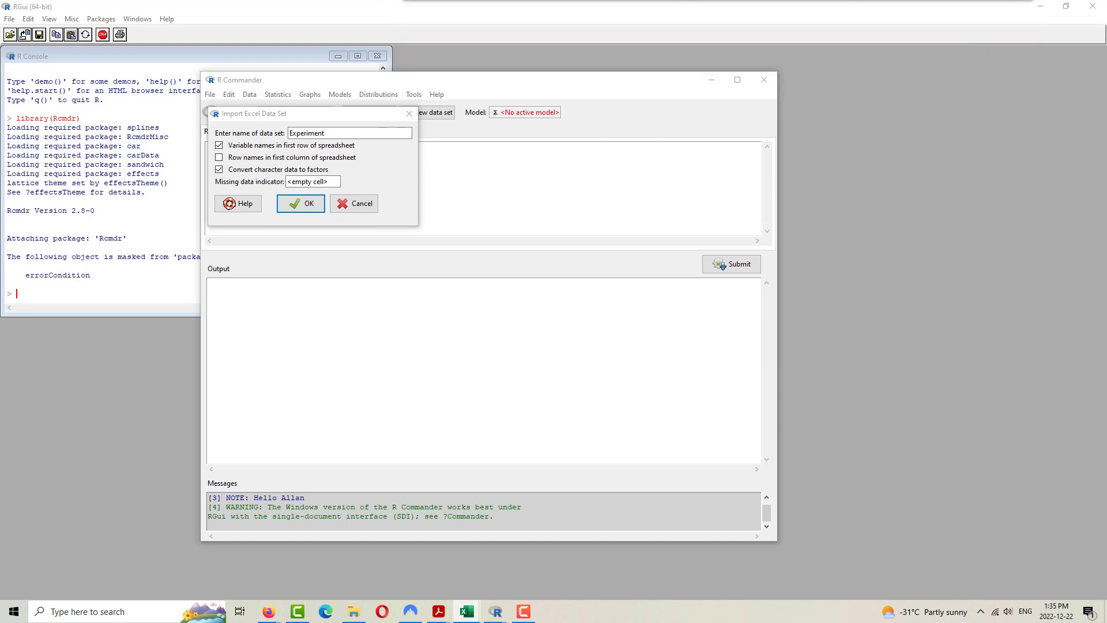
- Accept the import options and open the GrocExp workbook from the M312 Data 2015 folder
click(300, 205)
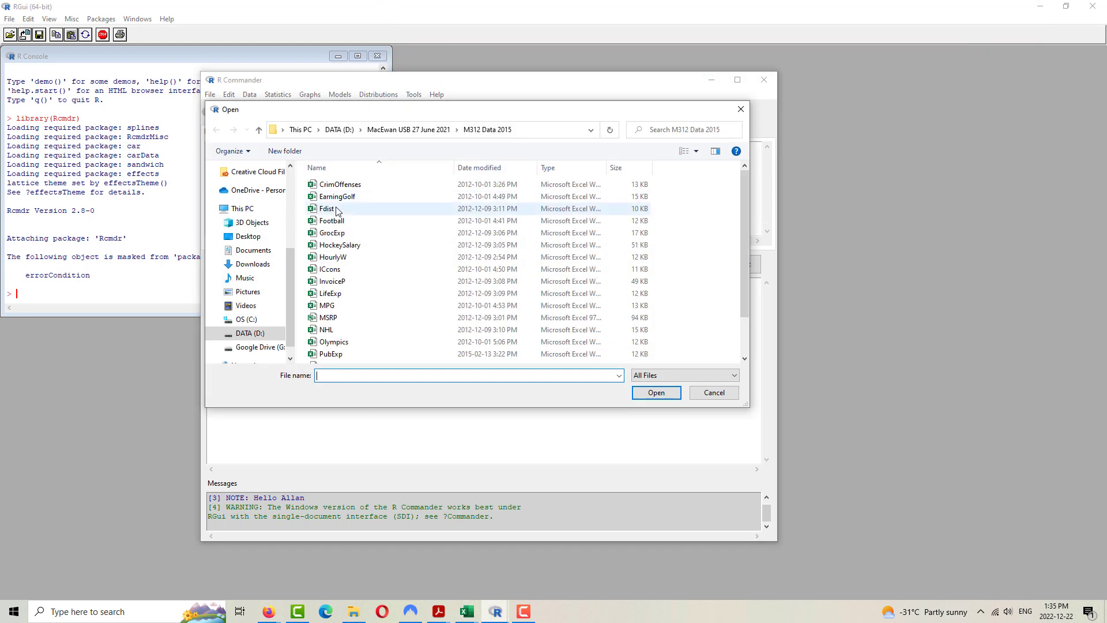
click(350, 235)
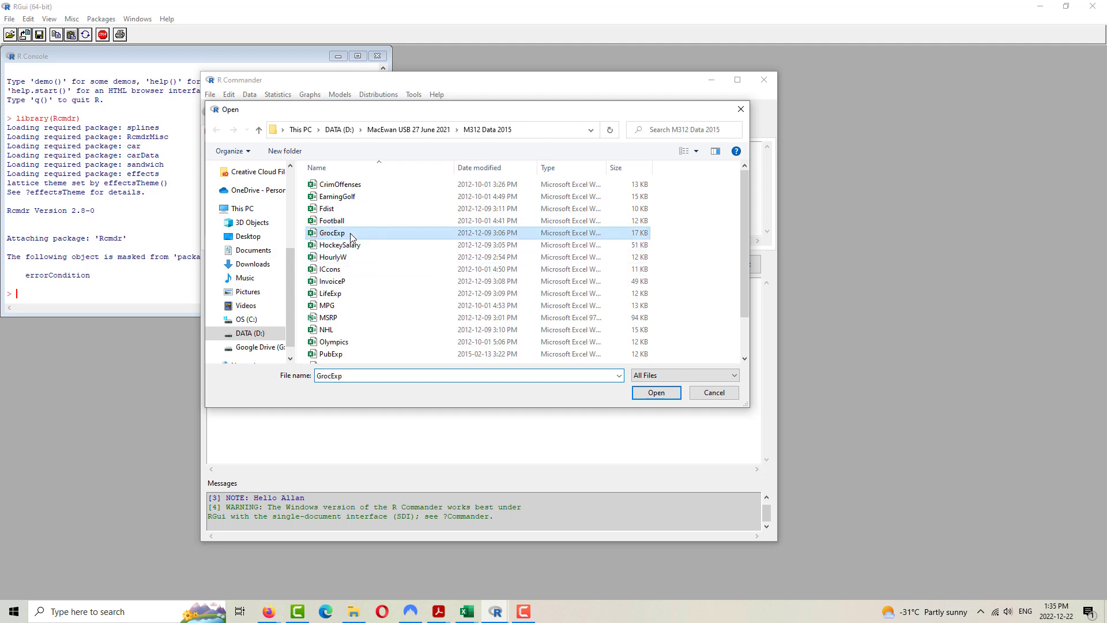
click(658, 392)
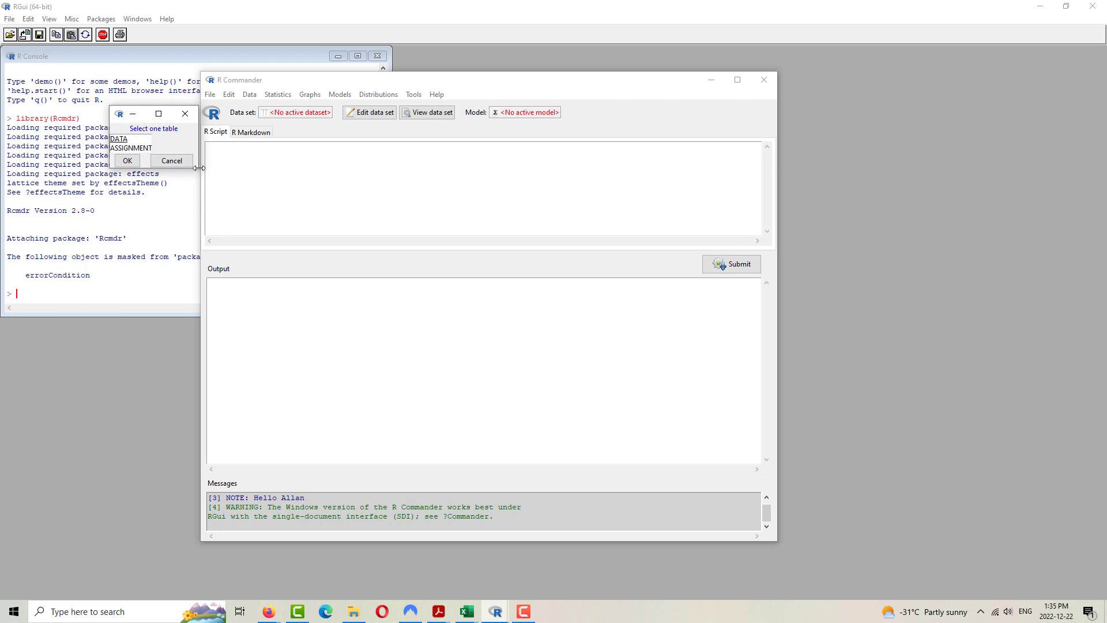
- Compare the workbook's DATA and ASSIGNMENT sheets in Excel, and import the DATA table into R Commander
drag(196, 168, 396, 374)
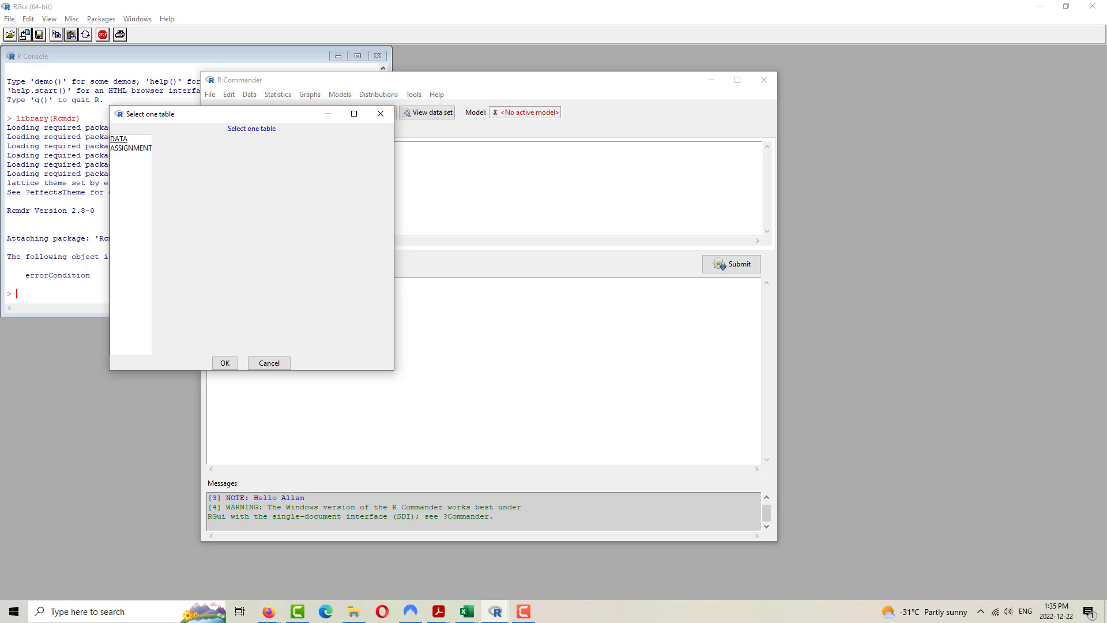
mouse_move(841, 0)
mouse_down()
mouse_move(877, 1)
mouse_move(842, 0)
mouse_move(852, 60)
mouse_move(842, 19)
mouse_up()
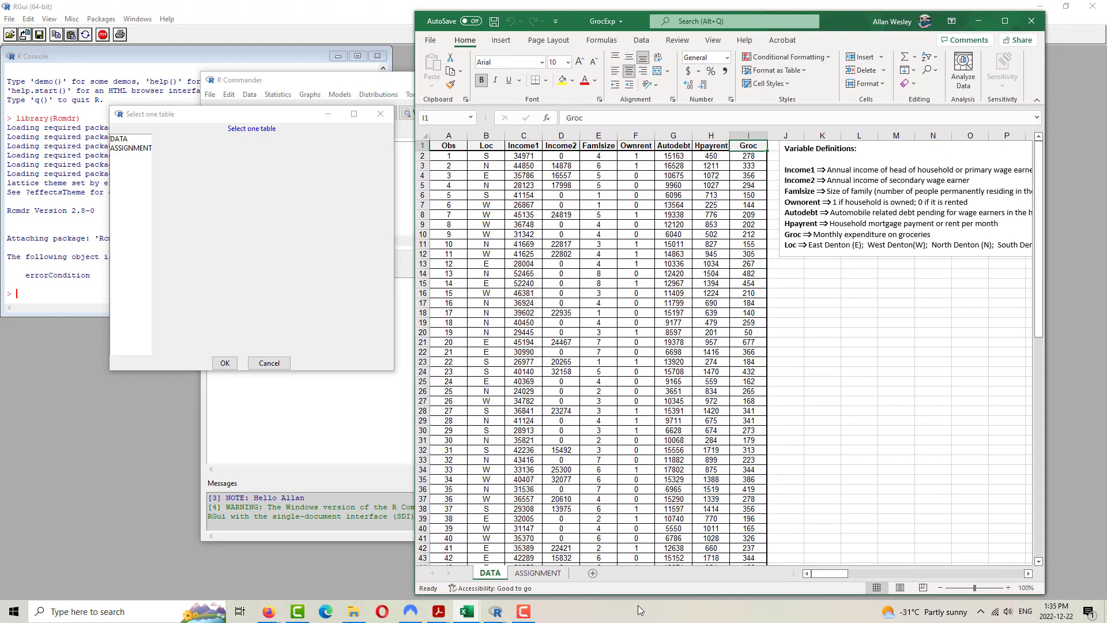
click(532, 572)
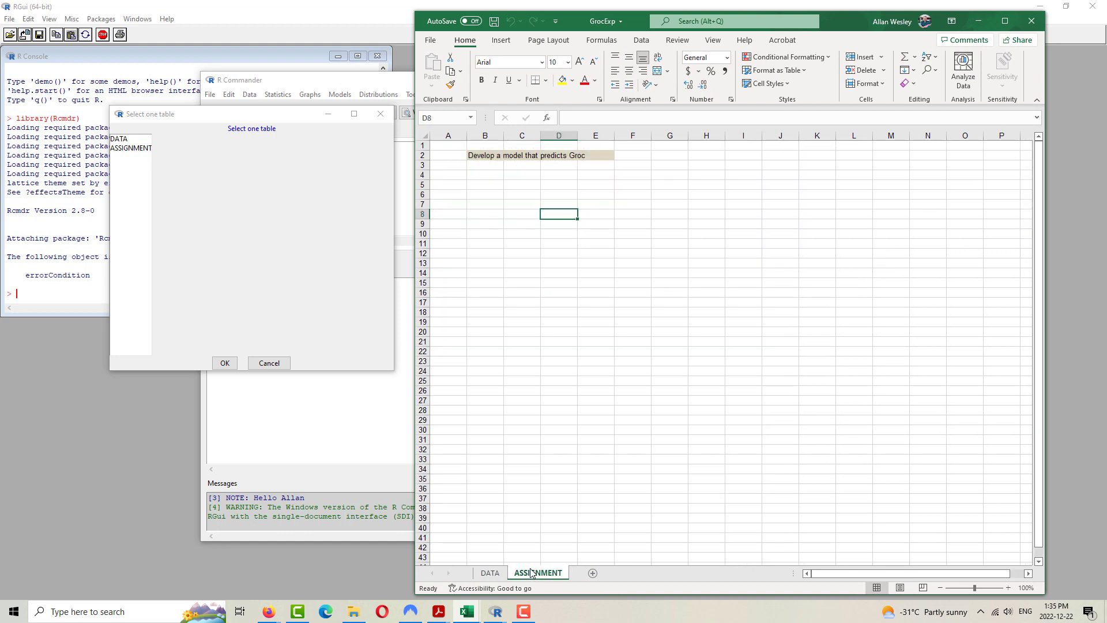
click(490, 572)
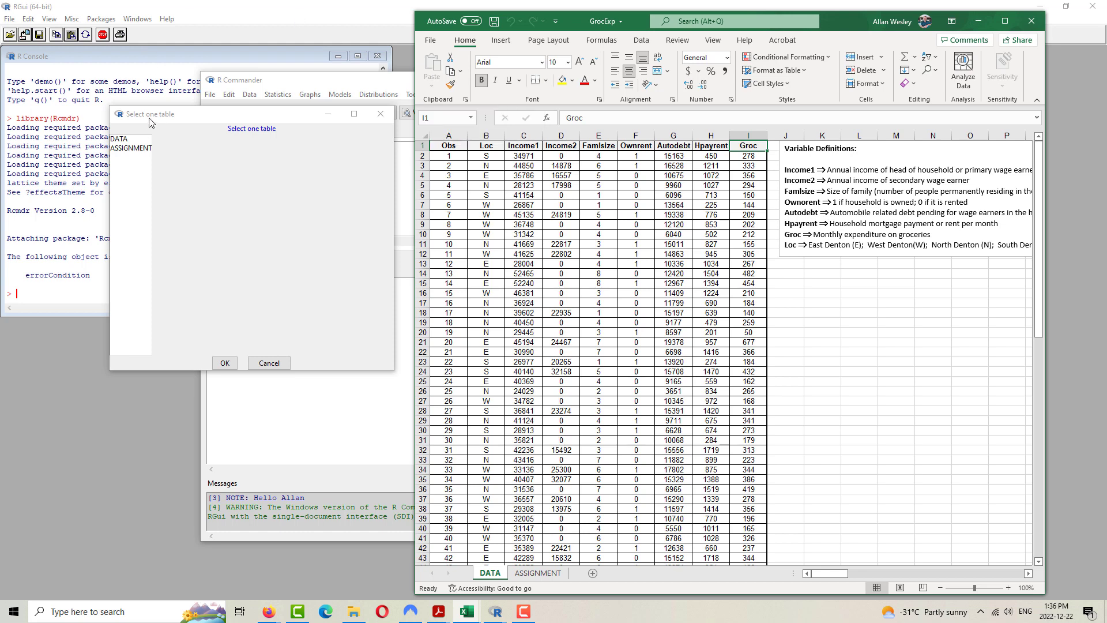
click(123, 141)
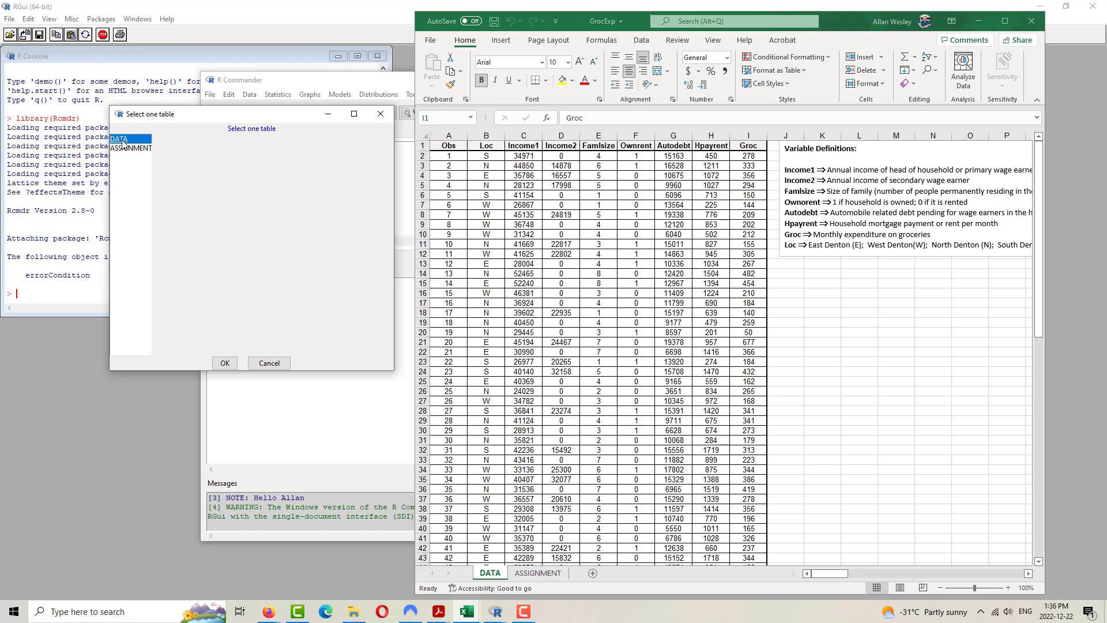
click(227, 363)
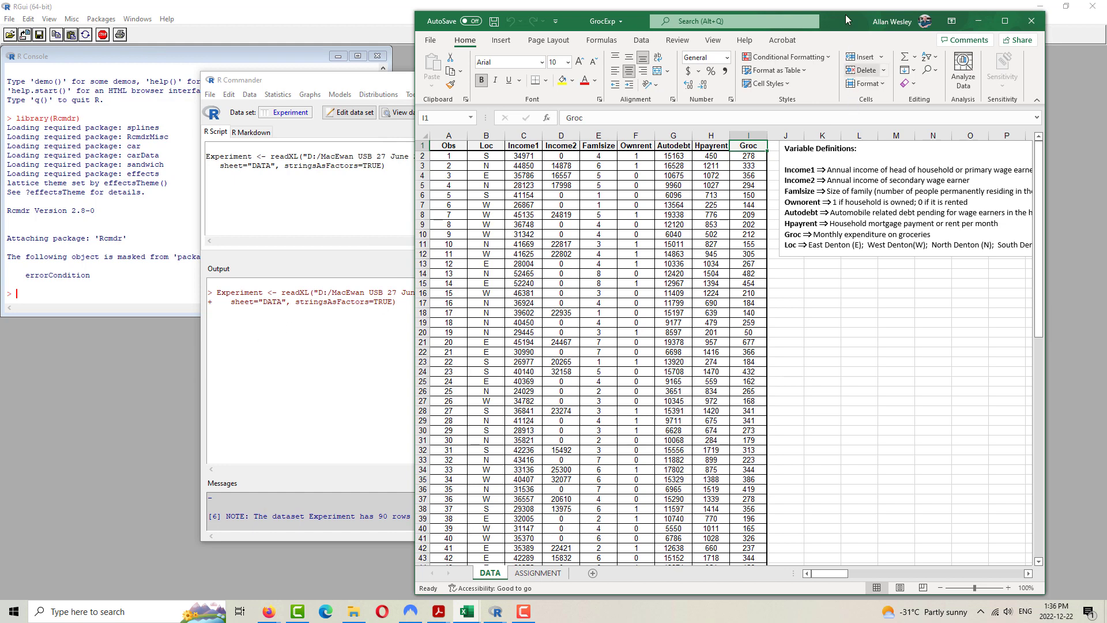
drag(849, 21, 738, 0)
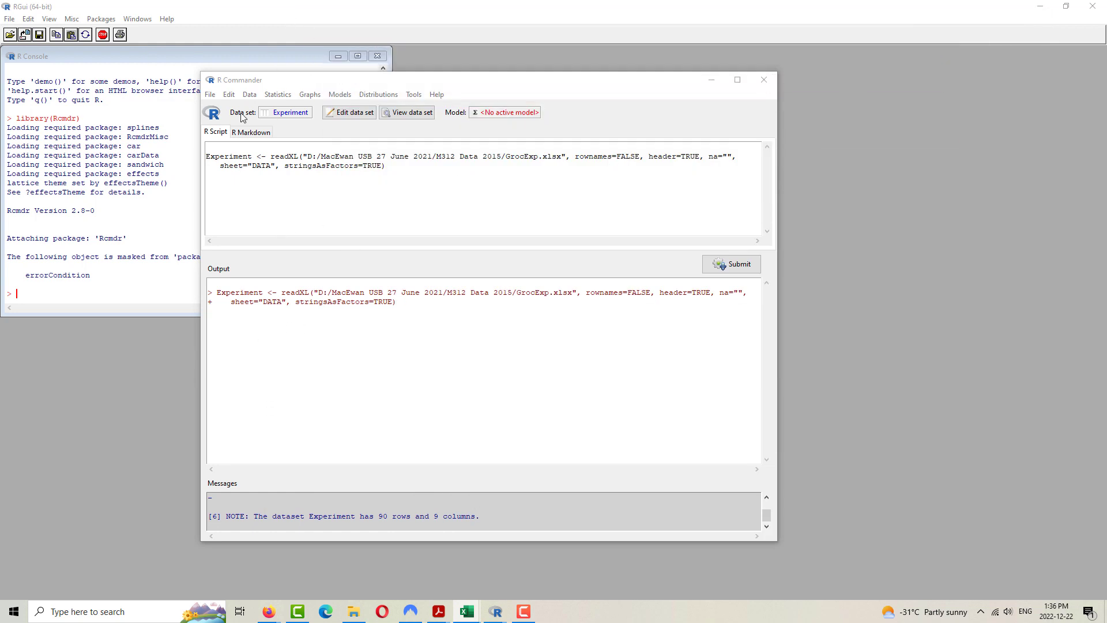
- View the imported Experiment data set to check its variables, and close the viewer
click(404, 113)
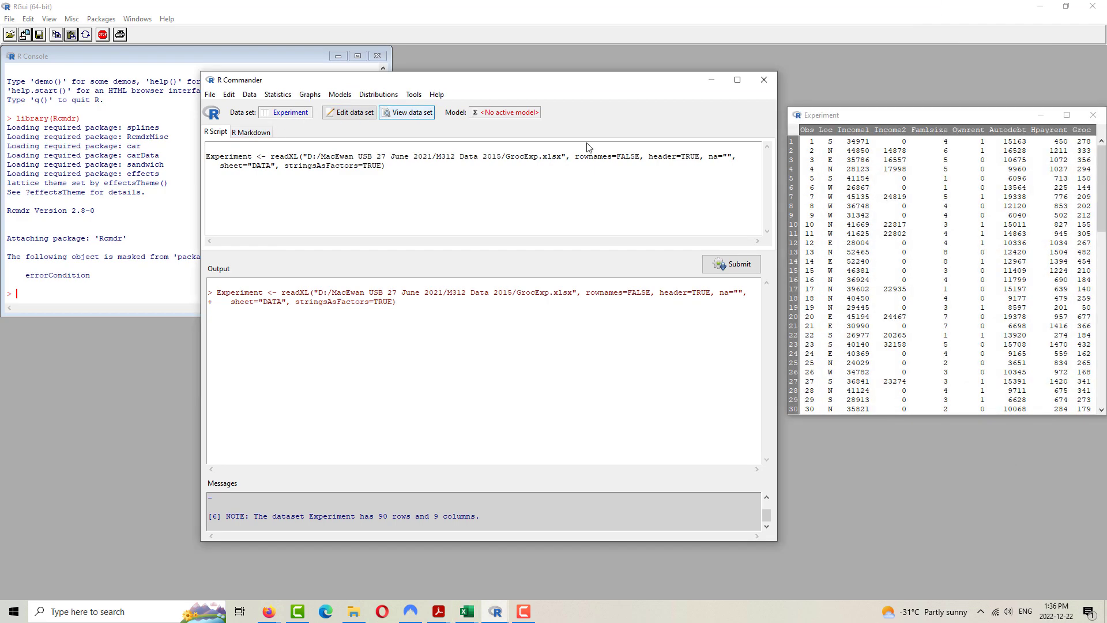
drag(953, 119, 791, 117)
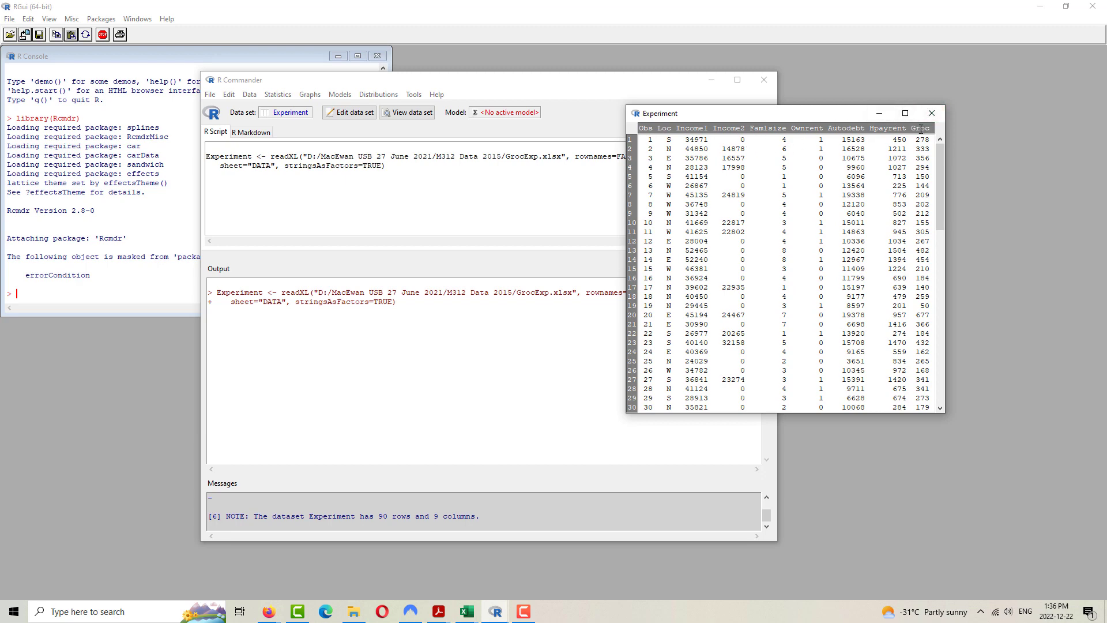
click(932, 113)
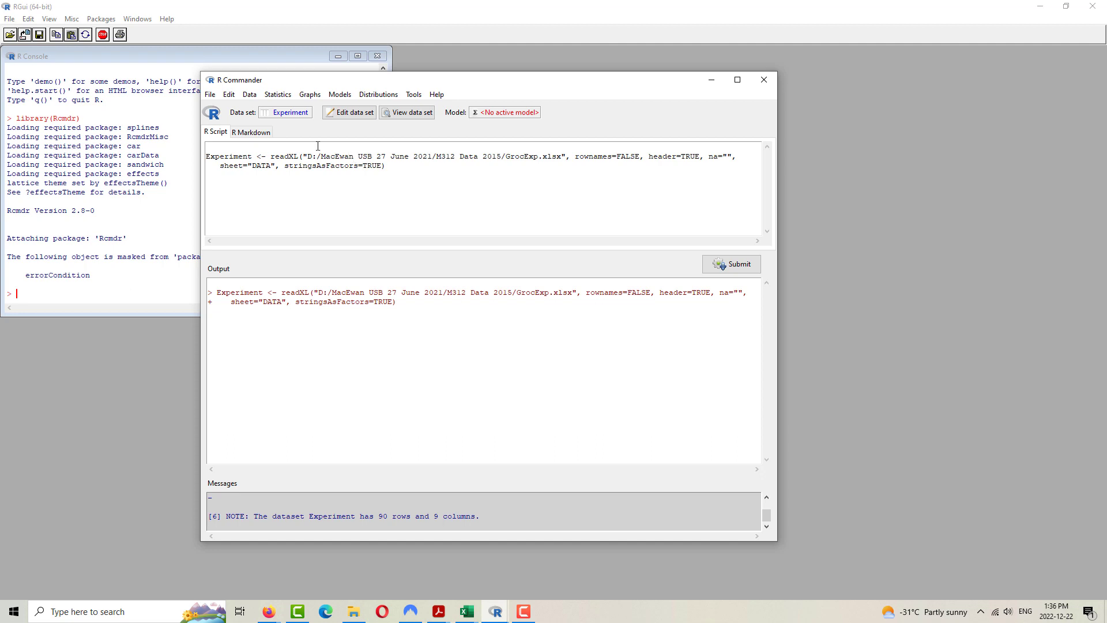
- Summarize the active data set, widen the R Commander window and highlight the mean of Autodebt in the output
click(277, 94)
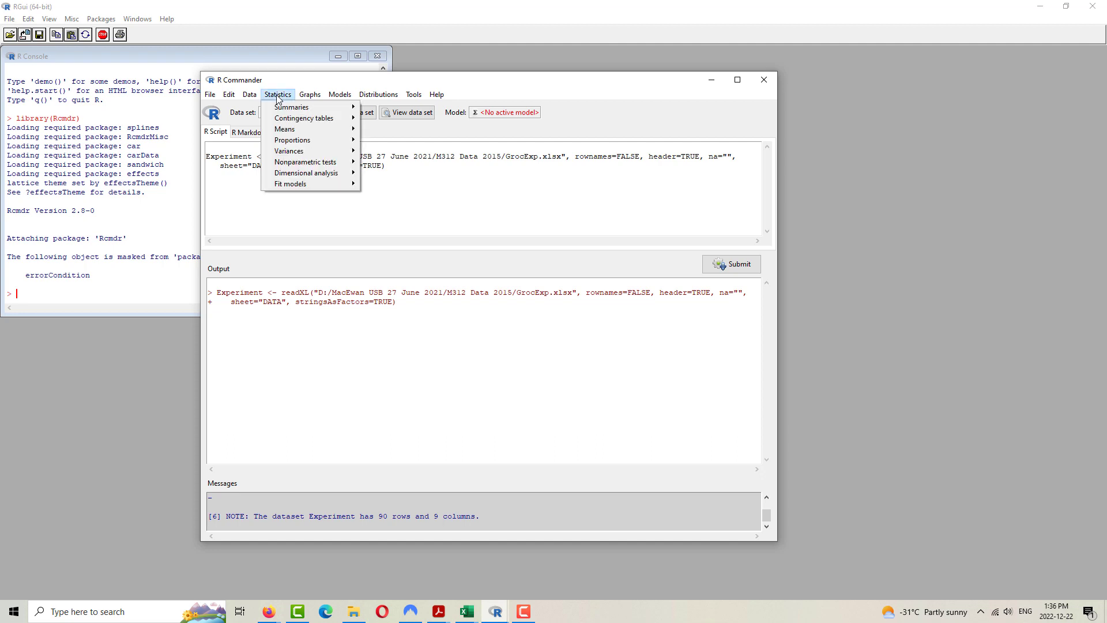
mouse_move(295, 108)
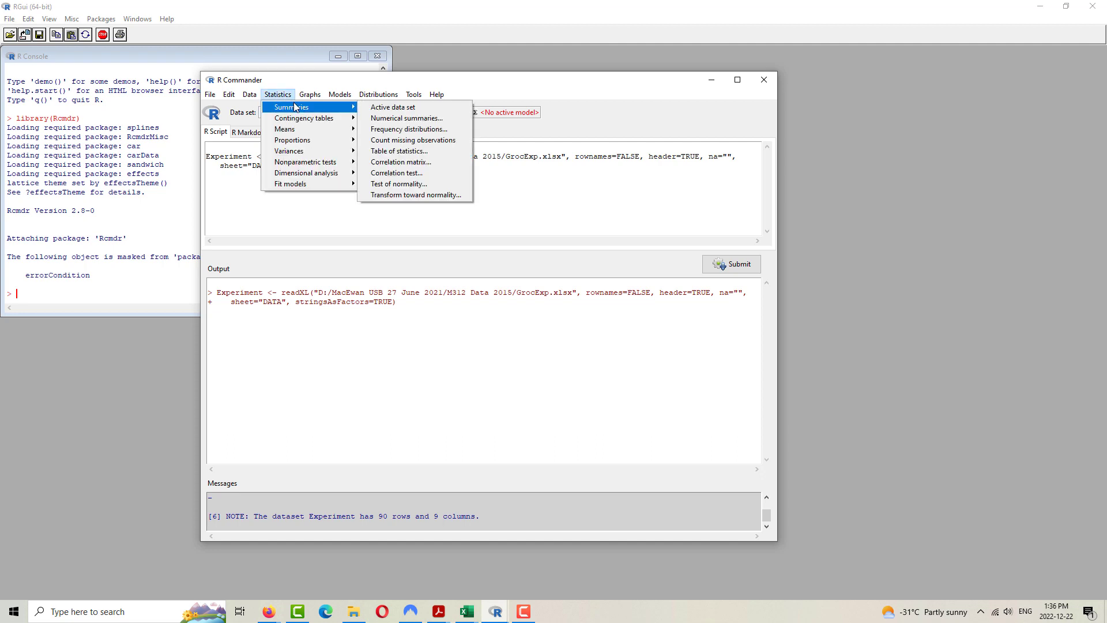
click(386, 111)
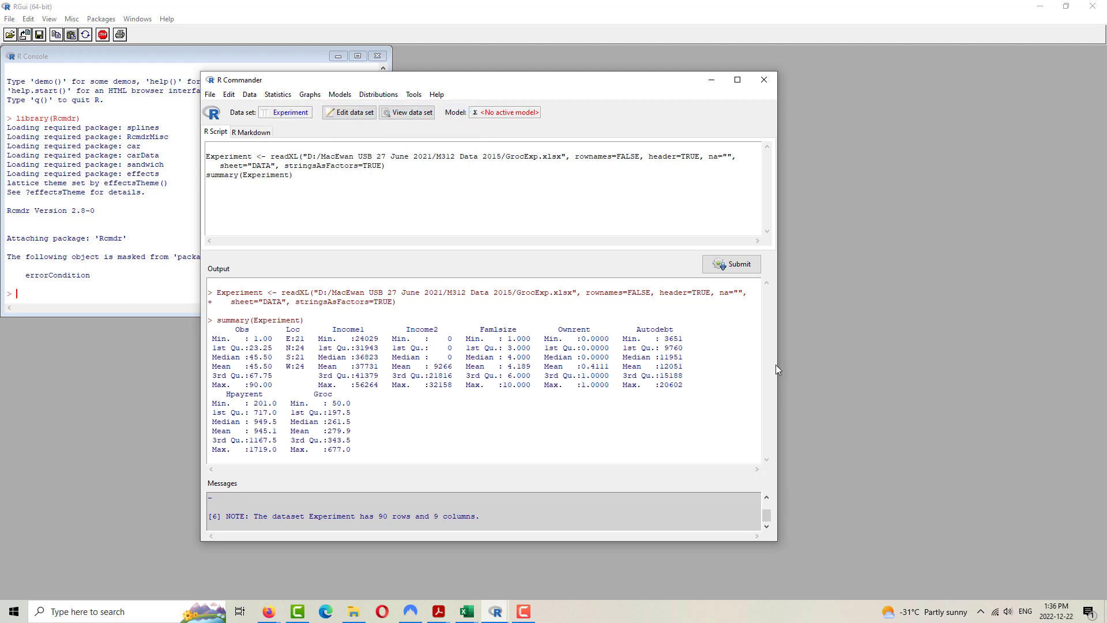
drag(776, 364, 914, 365)
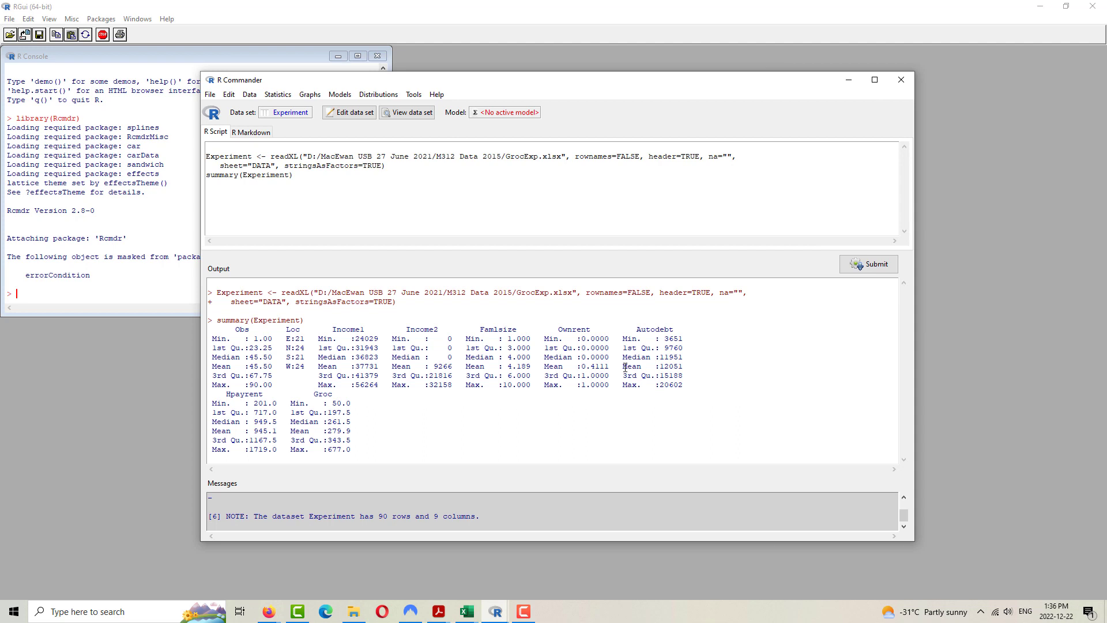
drag(625, 366, 687, 367)
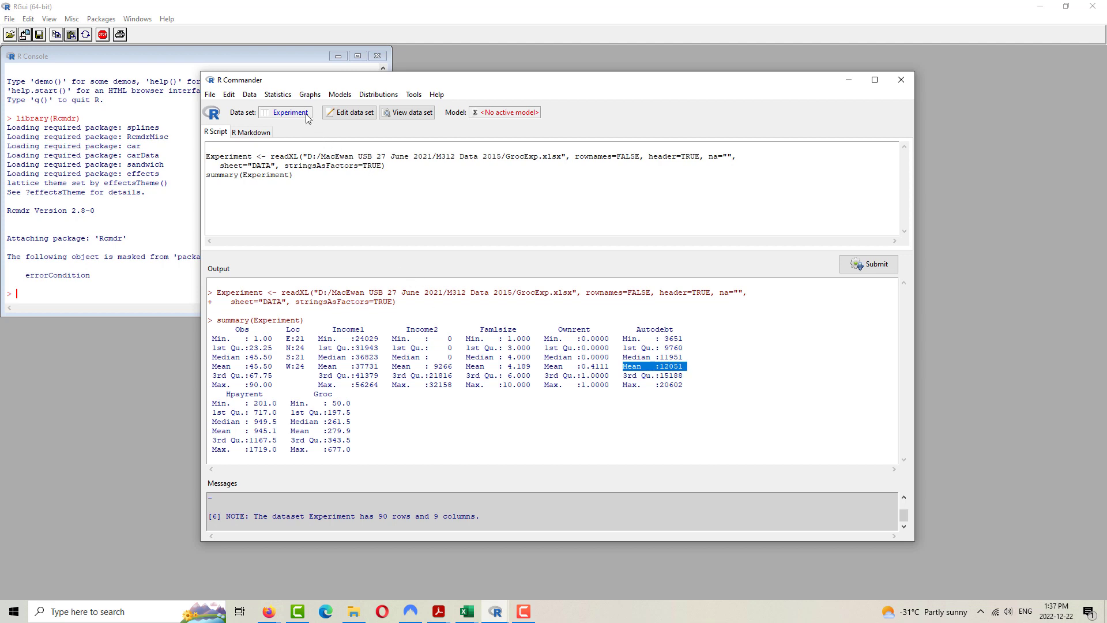
click(281, 96)
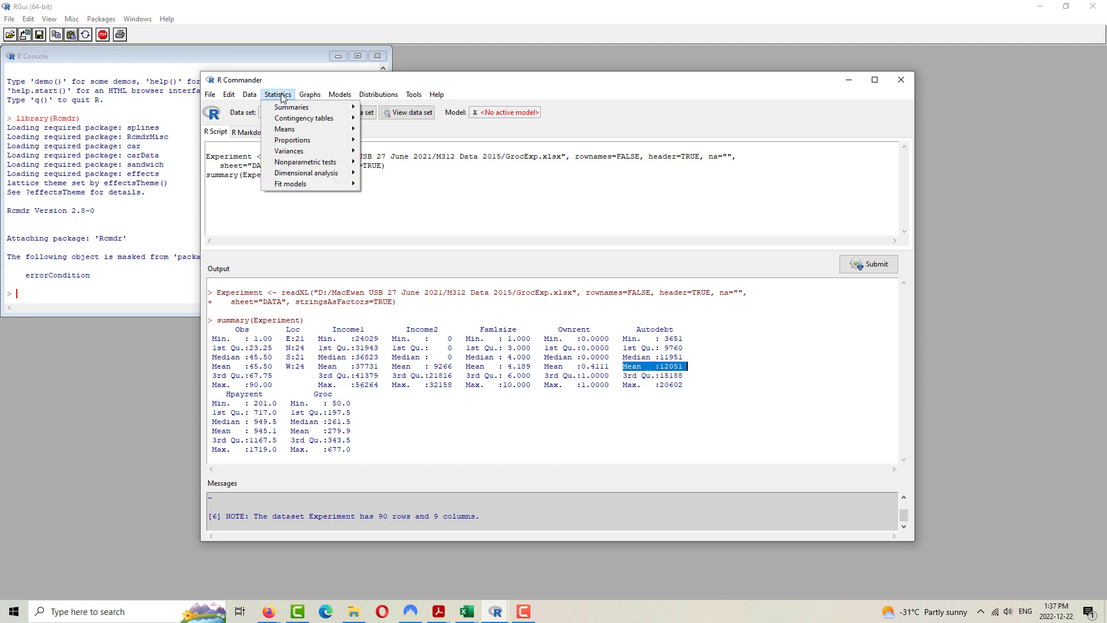
mouse_move(284, 129)
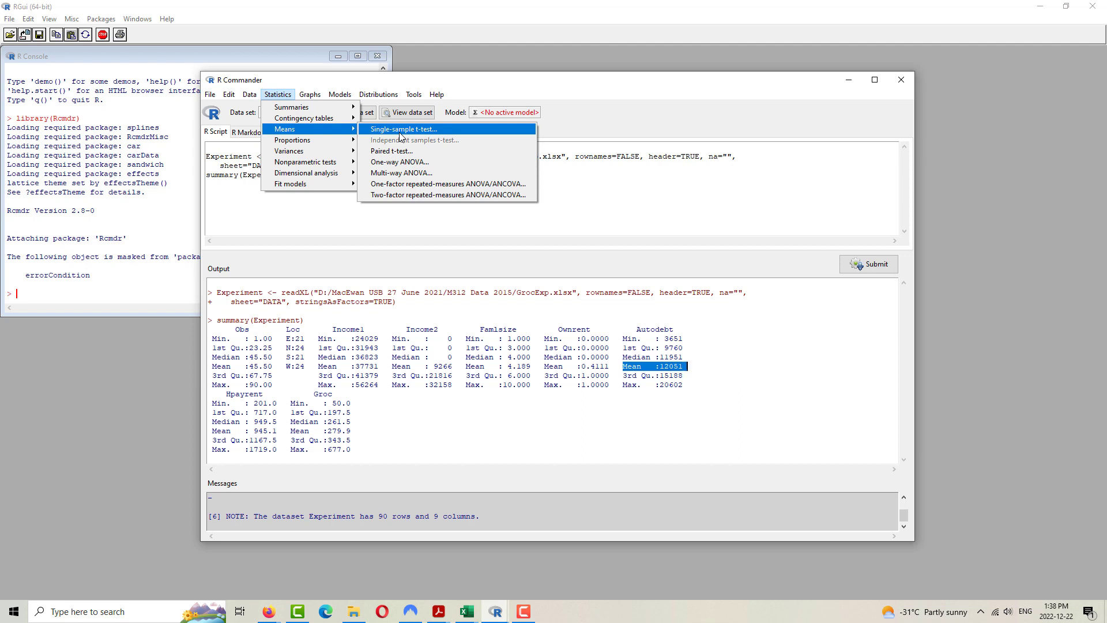
mouse_move(357, 182)
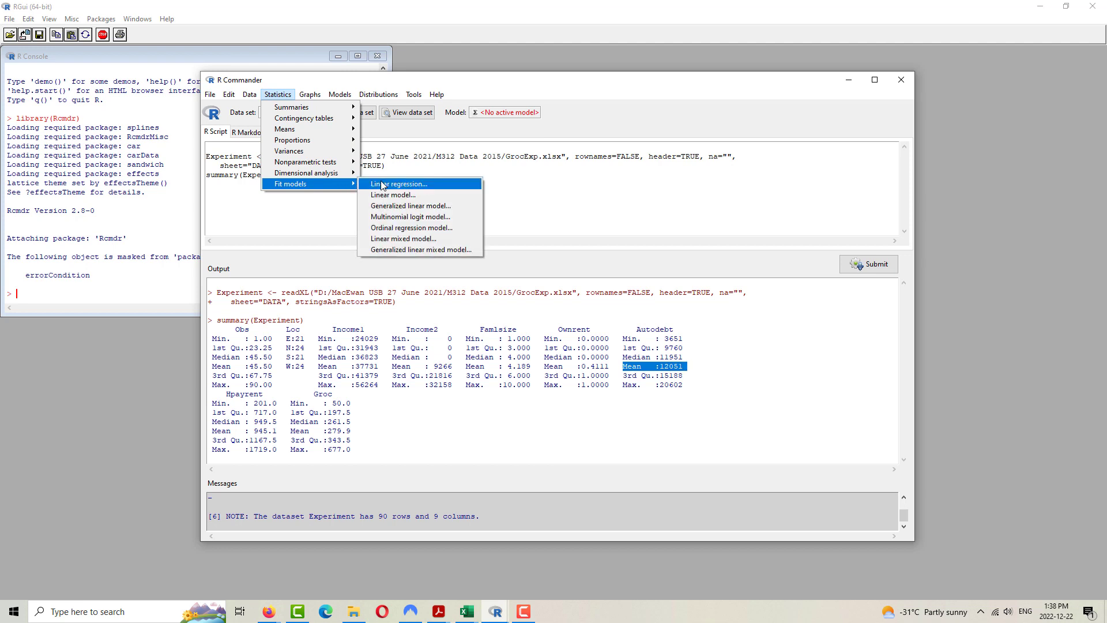
mouse_move(340, 96)
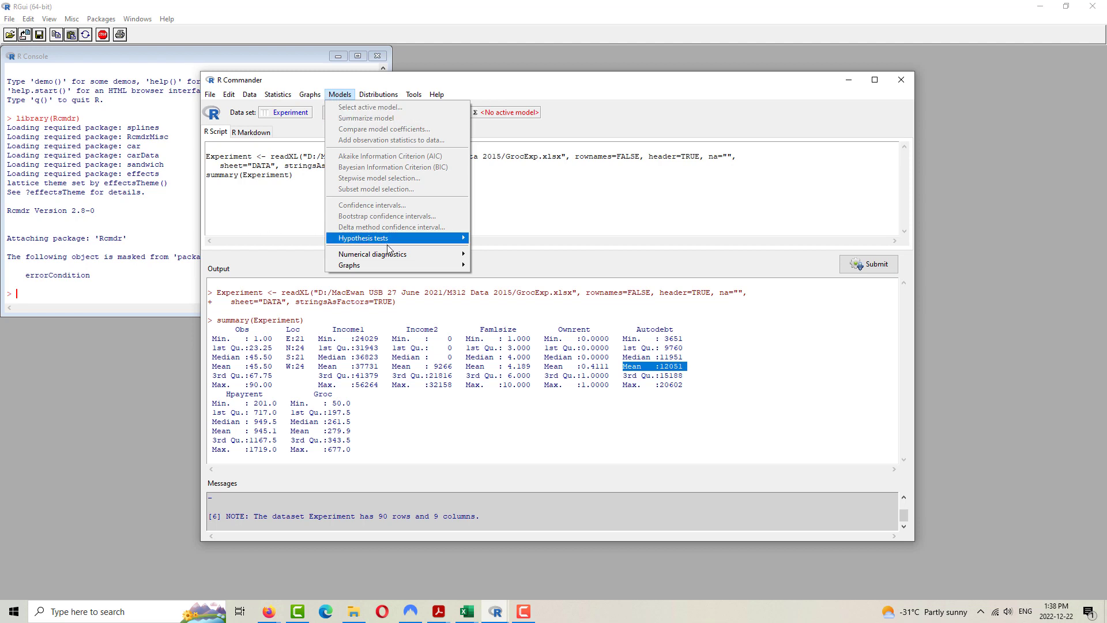
mouse_move(407, 256)
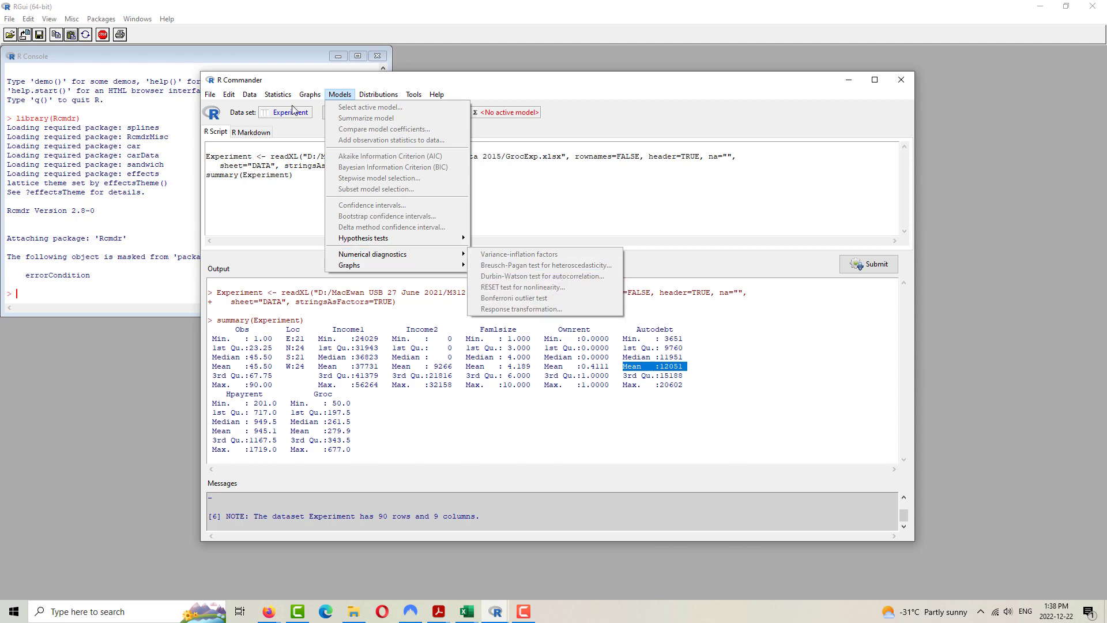
mouse_move(396, 93)
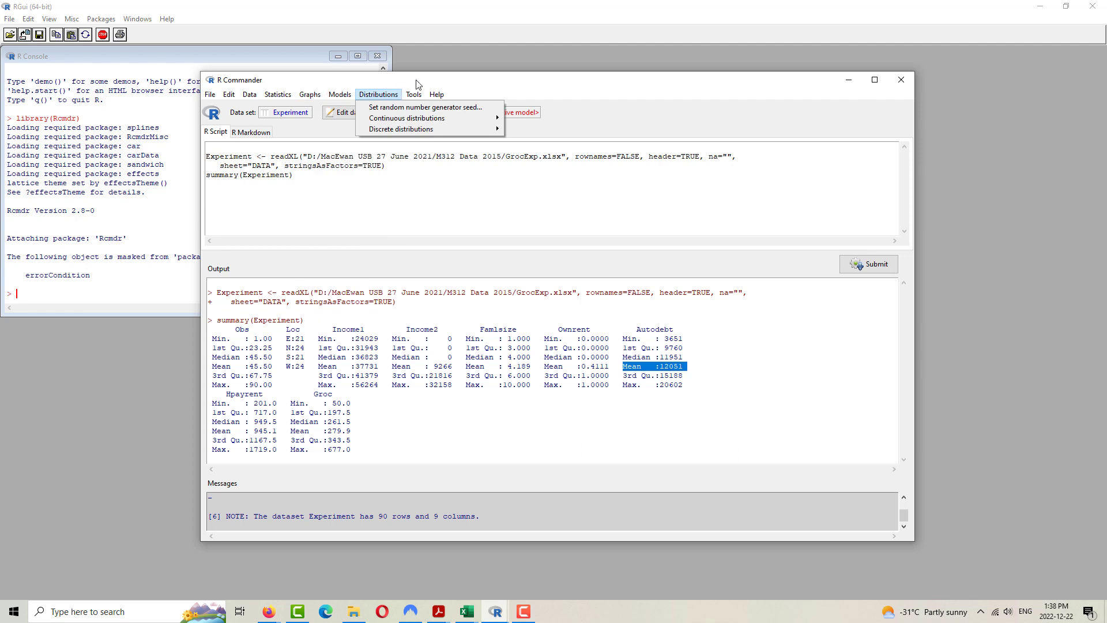
click(413, 84)
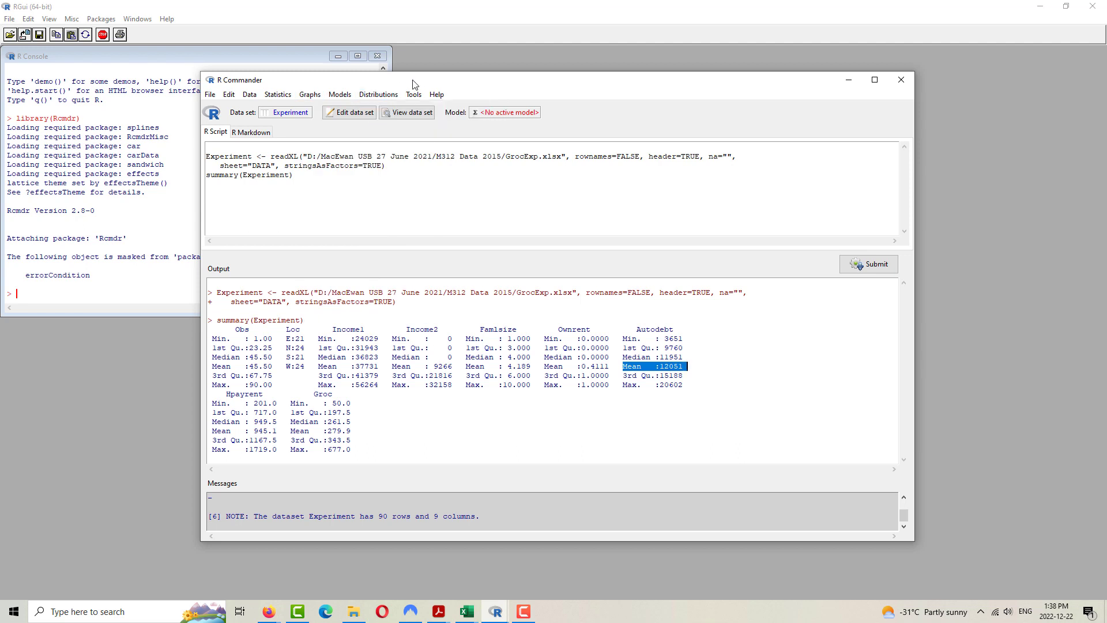